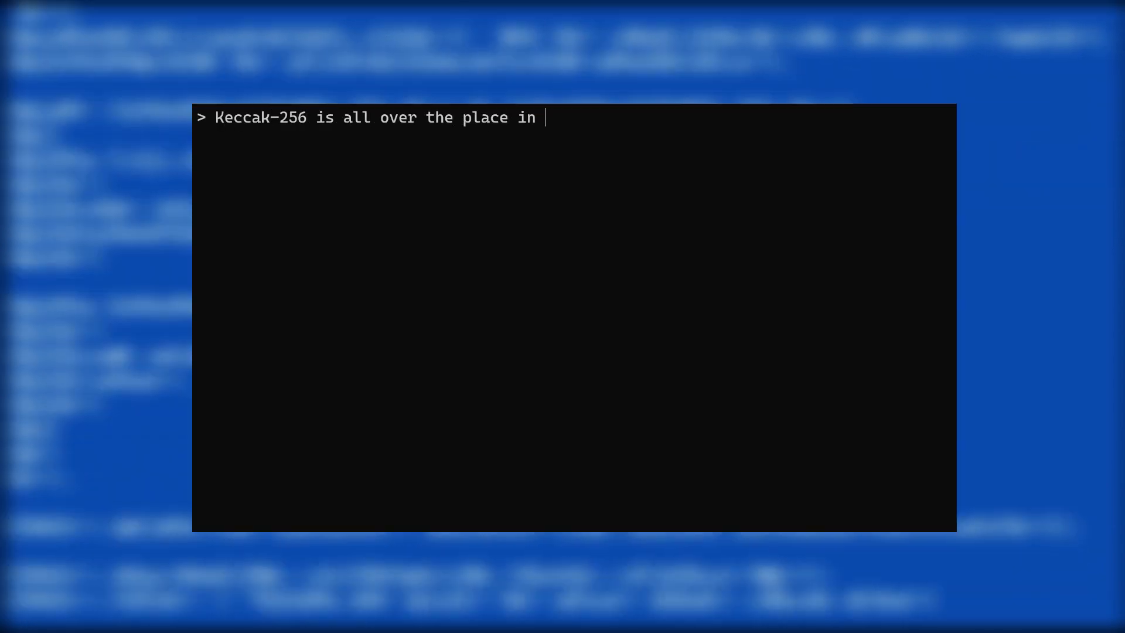
text(Ethereum)
Hash the four Keccak-256 sentences (Ethereum, 256-bit output, deterministic outputs, ASIC-resistant), printing each digest.
key(Return)
text(it outputs 256 bits)
key(Return)
text(the outputs are determi)
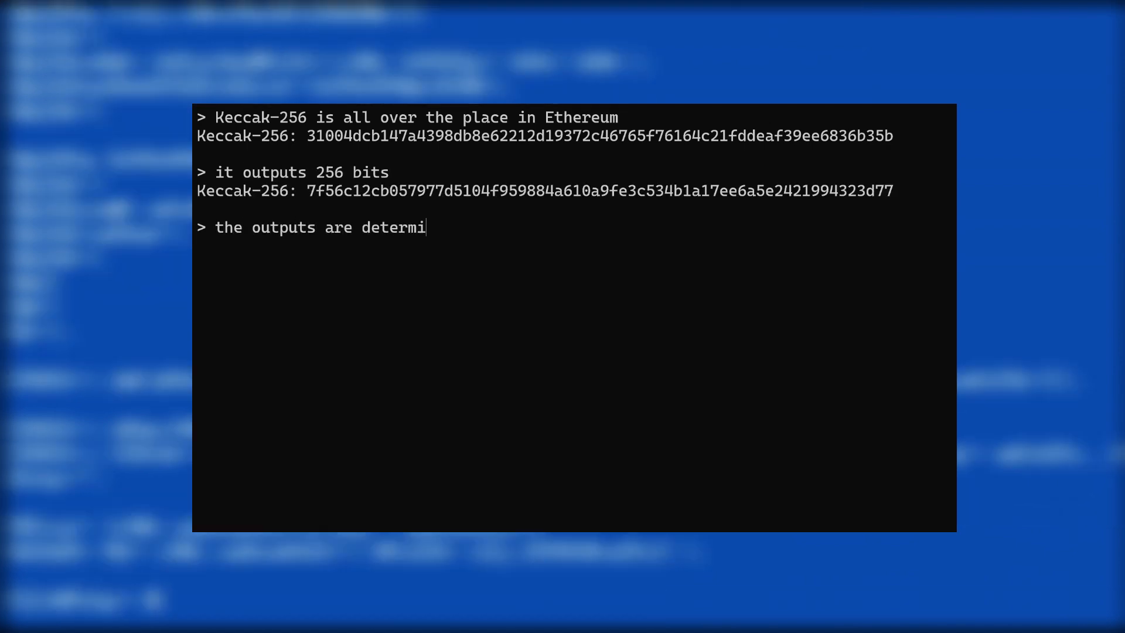
text(nistic but appear random)
key(Return)
text(it is somewhat ASIC-resistant)
key(Return)
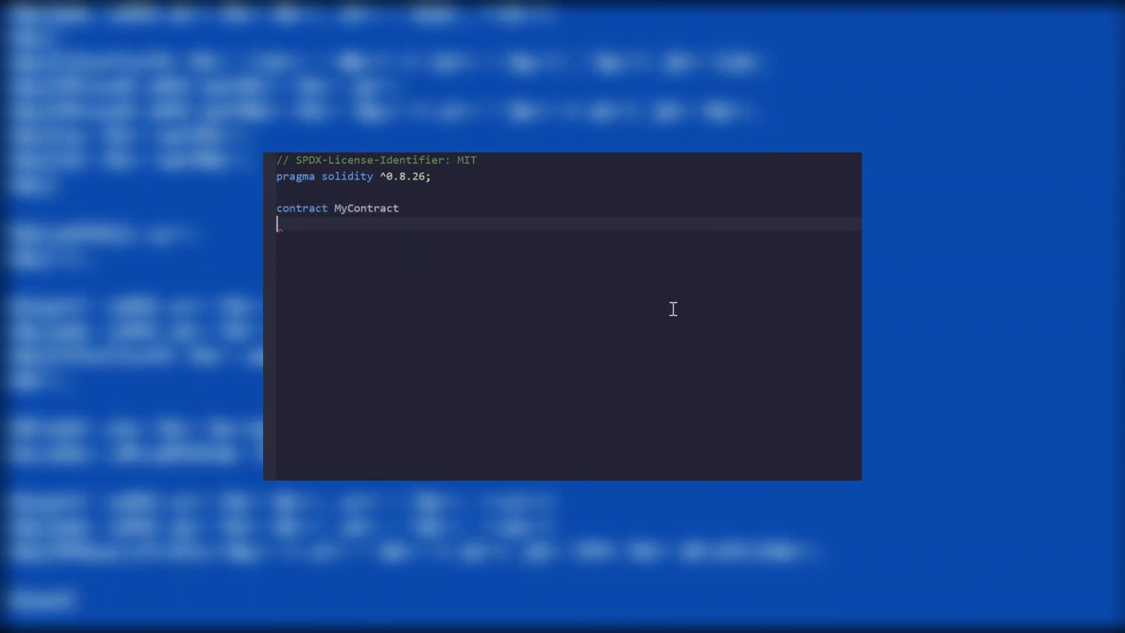
text({)
Write MyContract's body with uint256[] m_array and a constructor assigning [uint256(1), 2, 3, 4, 5], undoing stray push statements.
key(Return)
text(uint256[] m_array;)
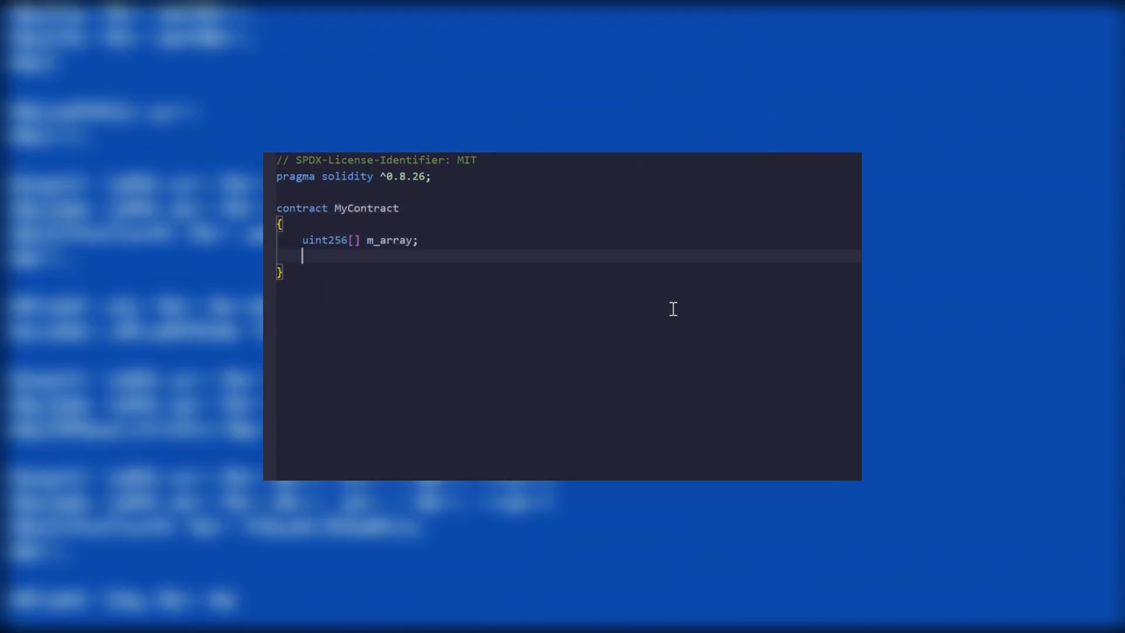
key(Return)
key(Return)
text(const)
key(Return)
text(m_array.pus)
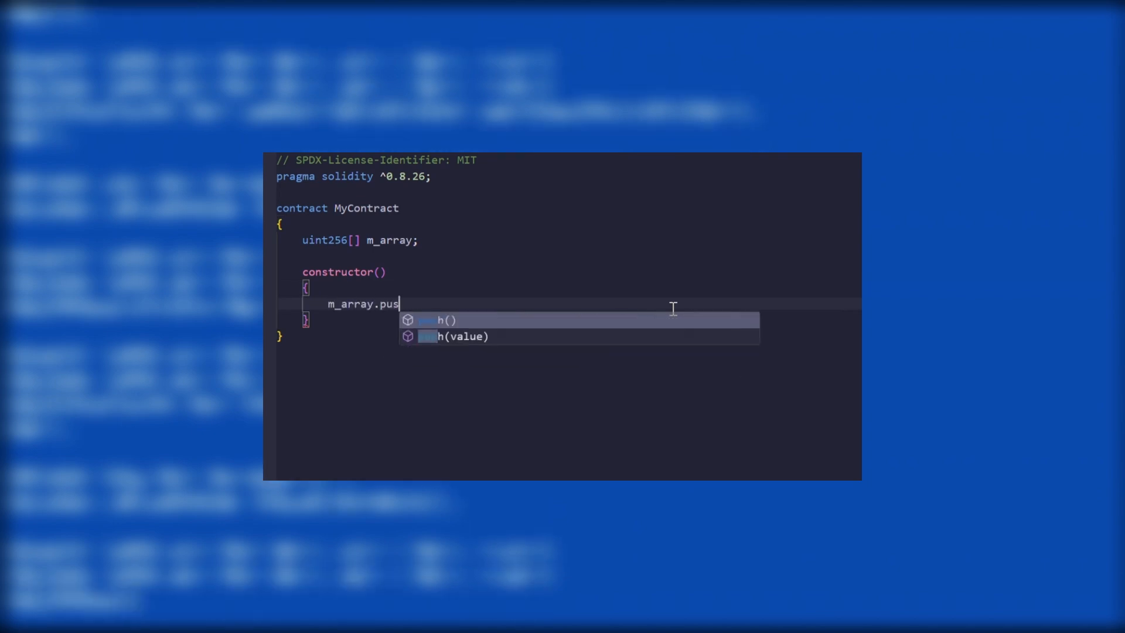
text(h(42);)
key(Return)
text(m_array.push(42);)
key(Return)
text(_array.pus)
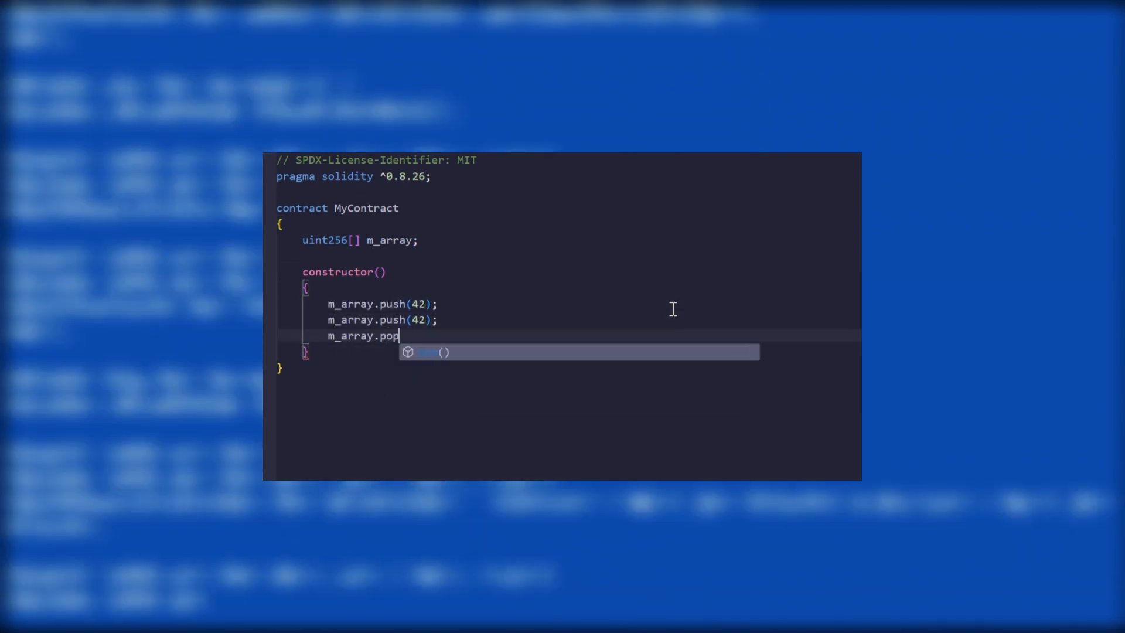
key(ctrl+z)
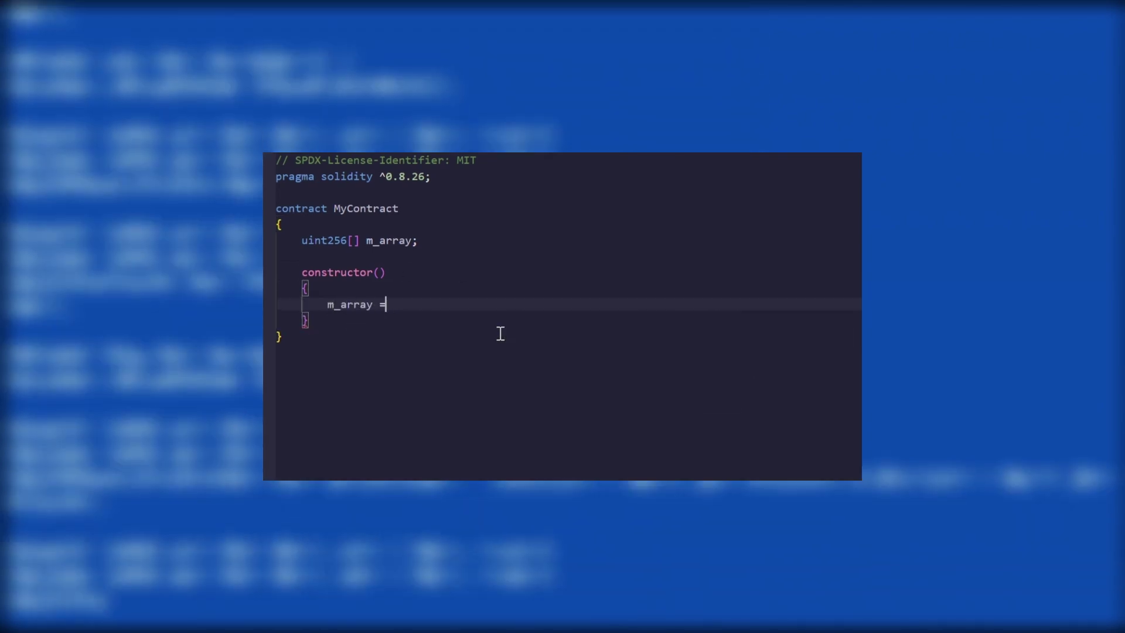
text(m_array = [uint256(1), 2, 3, 4, 5];)
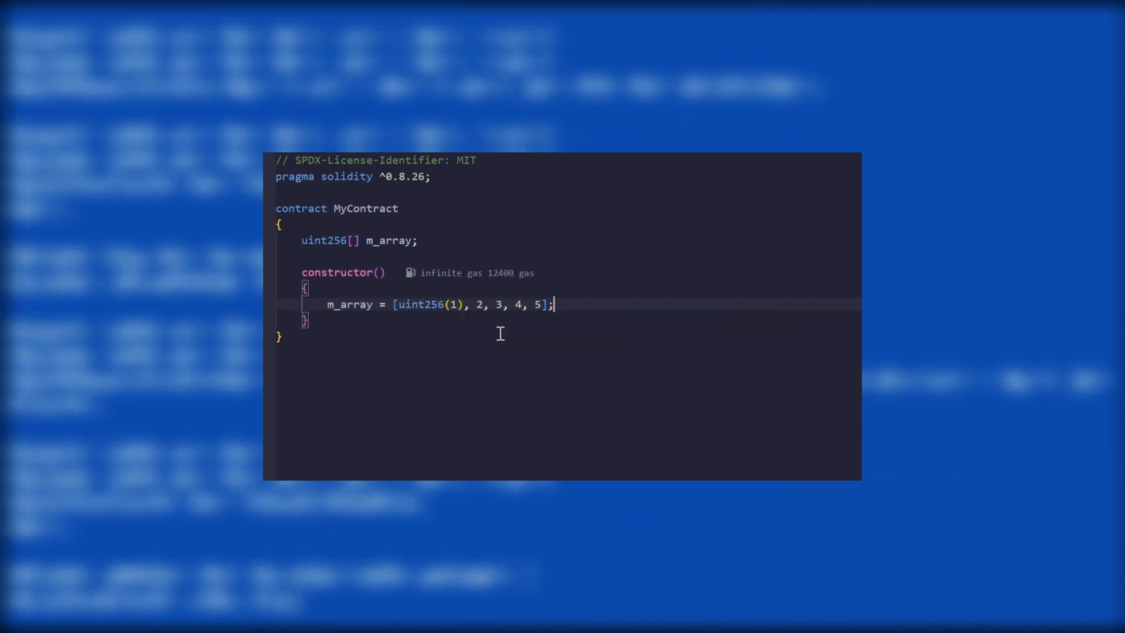